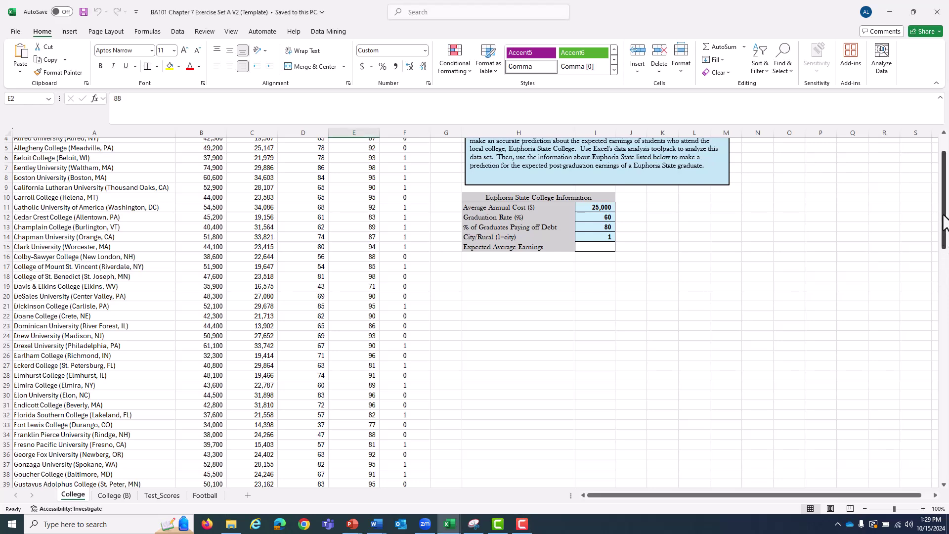
Step: Open the Regression tool from the Data Analysis toolpak on the Data tab
{"action": "left_click_drag", "start_coordinate": [944, 223], "coordinate": [944, 206]}
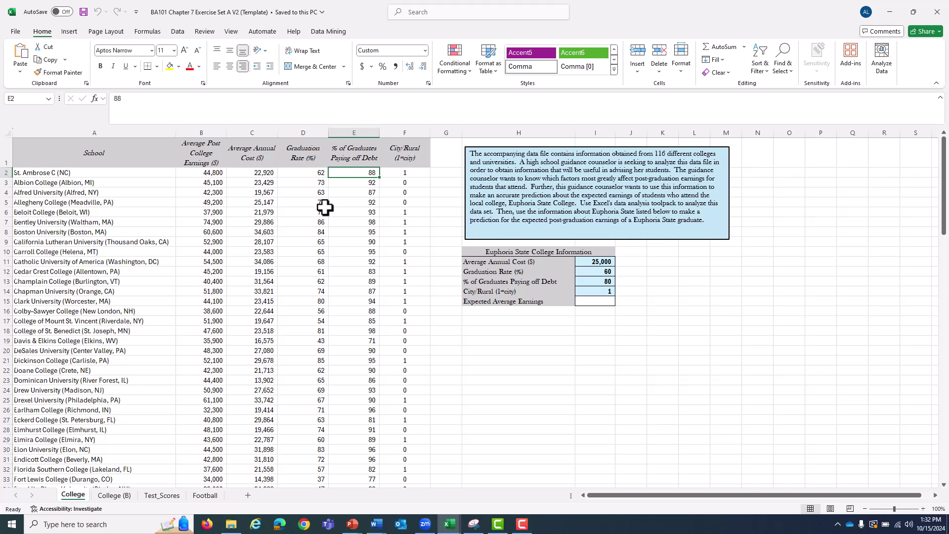
{"action": "left_click", "coordinate": [179, 33]}
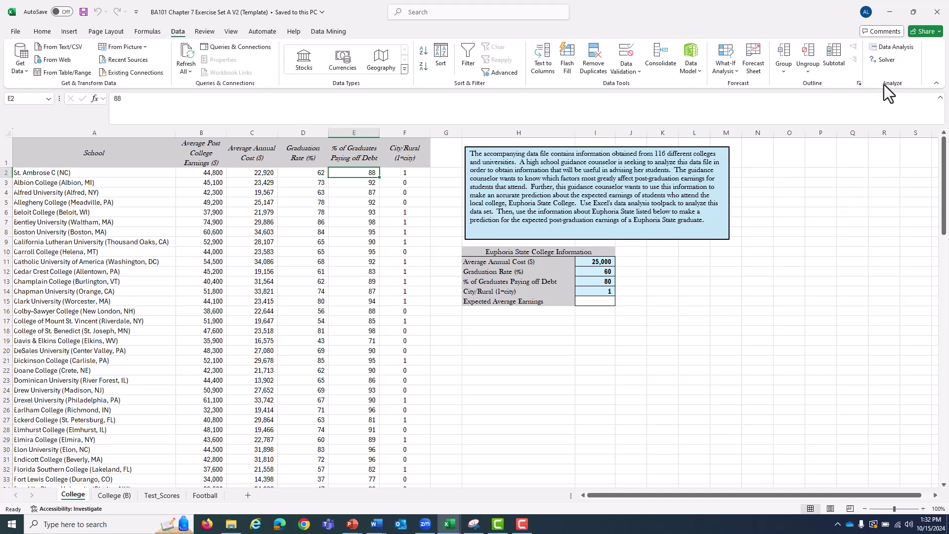
{"action": "left_click", "coordinate": [894, 50]}
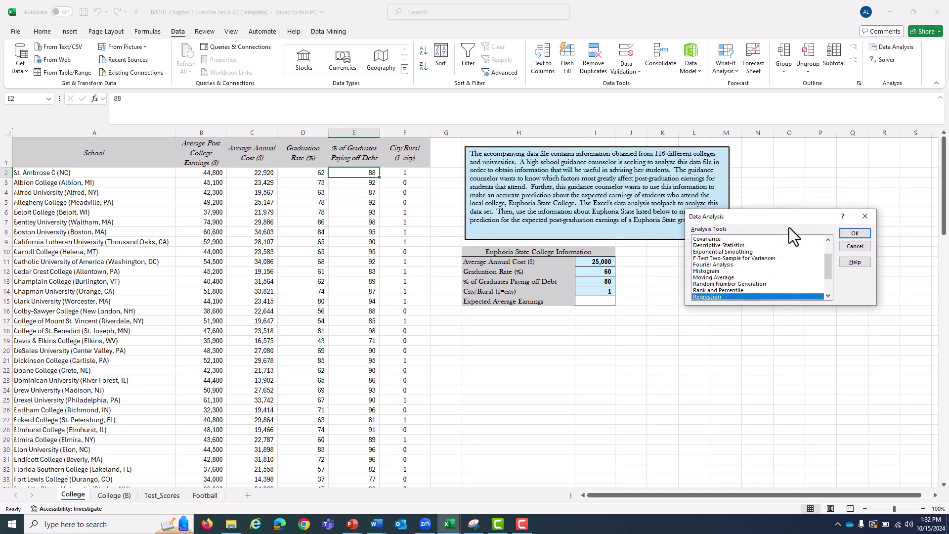
{"action": "mouse_move", "coordinate": [827, 256]}
{"action": "left_mouse_down"}
{"action": "mouse_move", "coordinate": [828, 279]}
{"action": "mouse_move", "coordinate": [825, 239]}
{"action": "mouse_move", "coordinate": [826, 271]}
{"action": "left_mouse_up"}
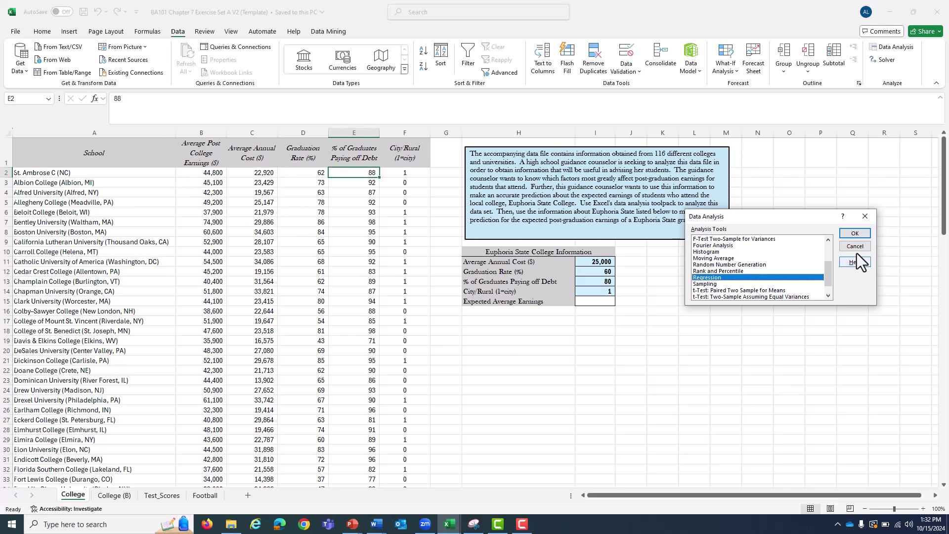
{"action": "left_click", "coordinate": [857, 235]}
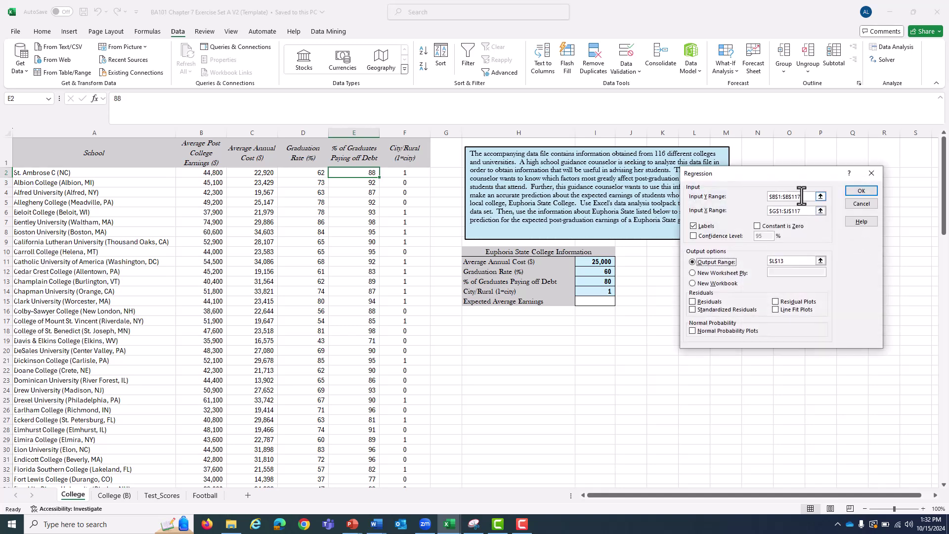
Step: Clear the old ranges and set Input Y Range to $B$1:$B$117, the earnings column with header
{"action": "left_click_drag", "start_coordinate": [801, 196], "coordinate": [763, 206]}
{"action": "key", "text": "Delete"}
{"action": "key", "text": "Delete"}
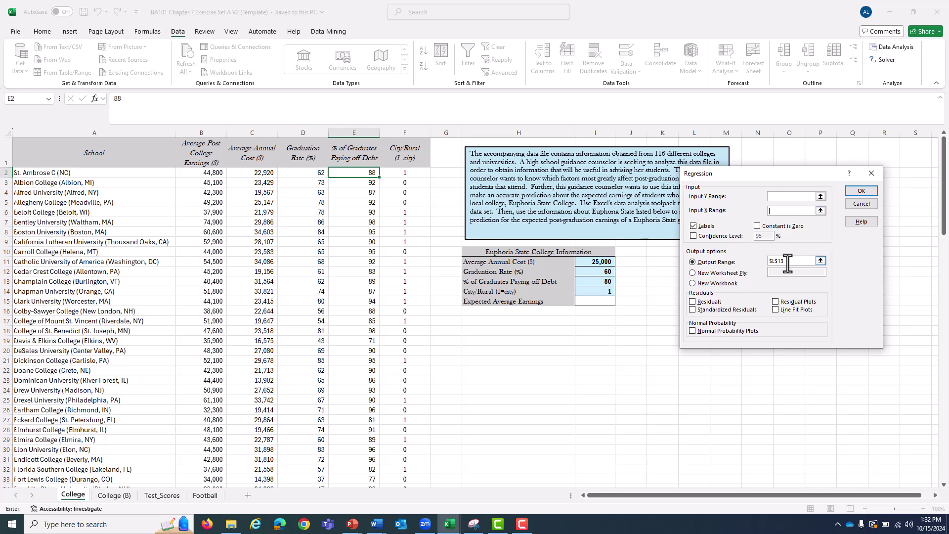
{"action": "left_click_drag", "start_coordinate": [786, 261], "coordinate": [767, 260]}
{"action": "left_click", "coordinate": [210, 151]}
{"action": "key", "text": "ctrl+shift+Down"}
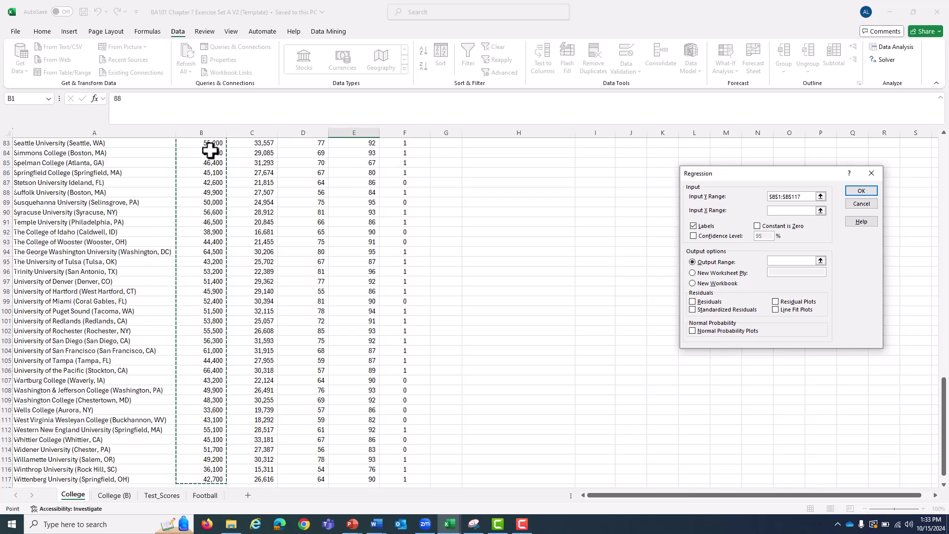
{"action": "scroll", "coordinate": [485, 255], "scroll_direction": "up", "scroll_amount": 5}
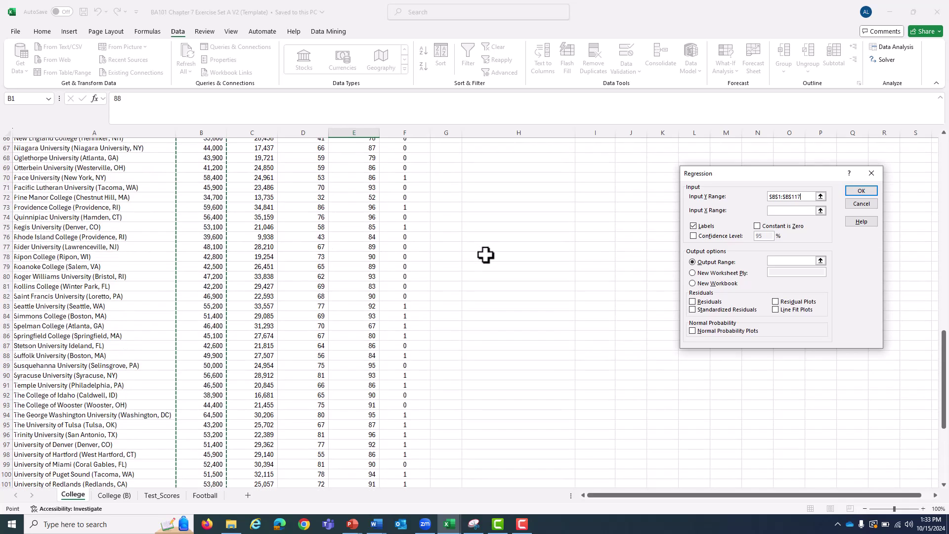
{"action": "scroll", "coordinate": [485, 255], "scroll_direction": "up", "scroll_amount": 13}
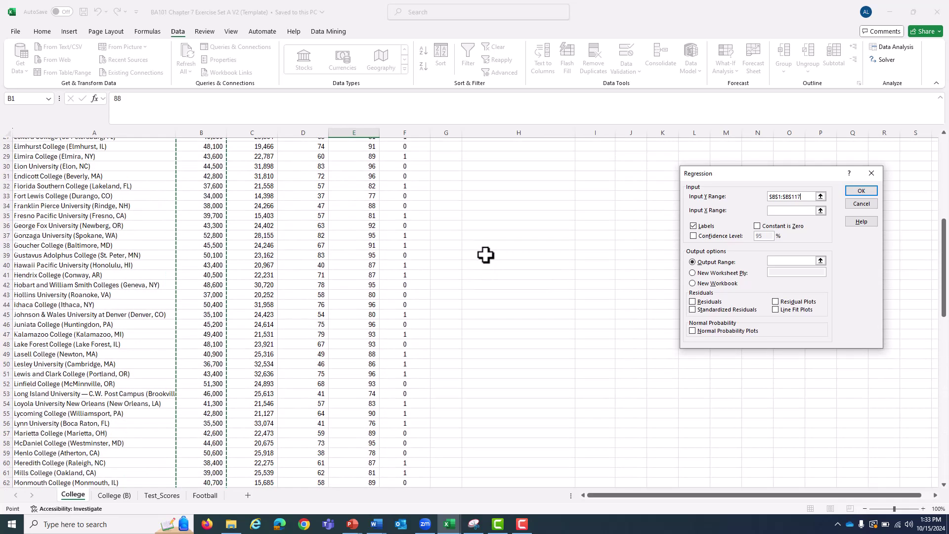
{"action": "scroll", "coordinate": [486, 255], "scroll_direction": "up", "scroll_amount": 9}
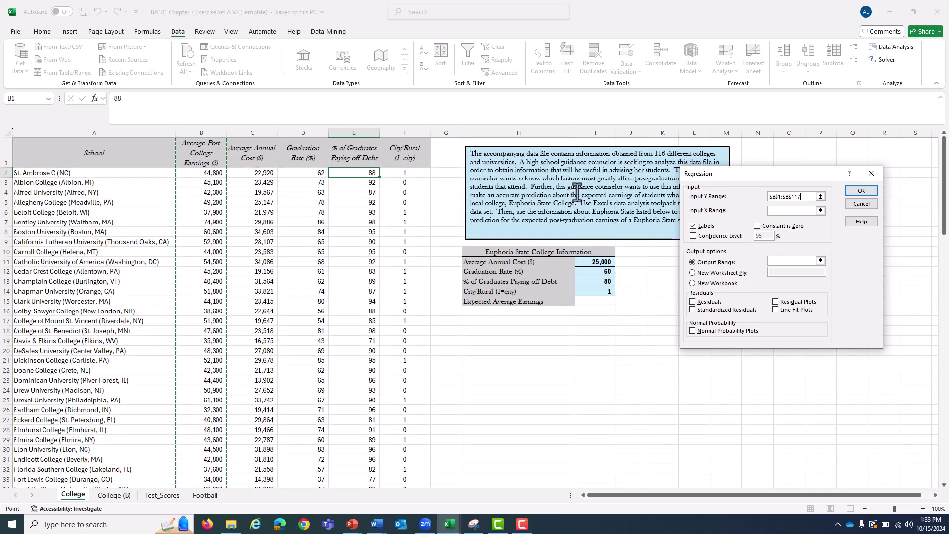
Step: Set the regression Input X Range to $C$1:$F$117 and the Output Range to $H$17
{"action": "left_click", "coordinate": [796, 211]}
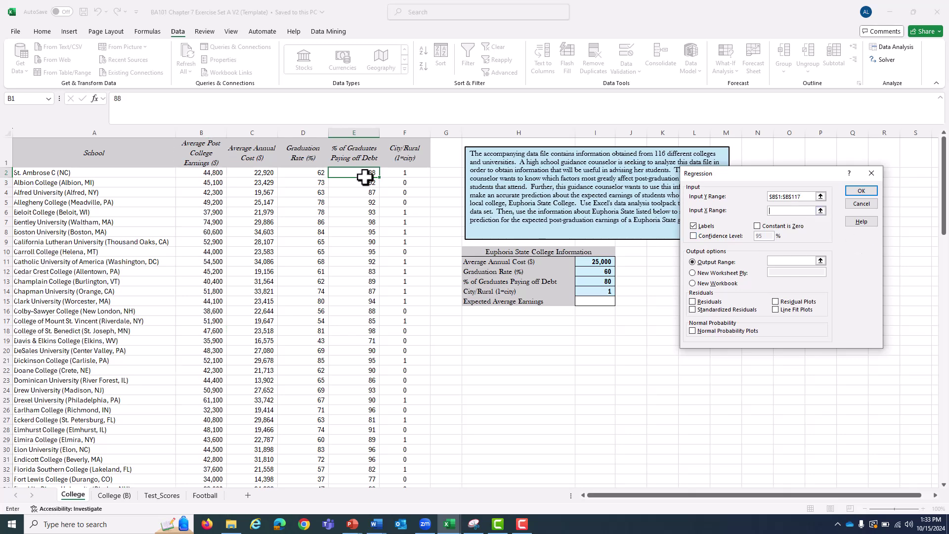
{"action": "left_click_drag", "start_coordinate": [257, 157], "coordinate": [401, 157]}
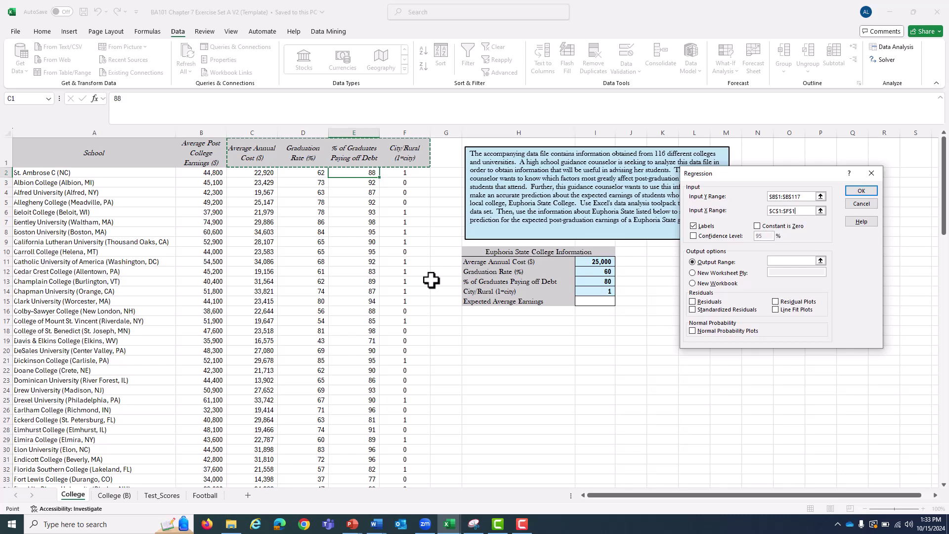
{"action": "type", "text": "17"}
{"action": "scroll", "coordinate": [431, 279], "scroll_direction": "down", "scroll_amount": 15}
{"action": "scroll", "coordinate": [625, 306], "scroll_direction": "down", "scroll_amount": 5}
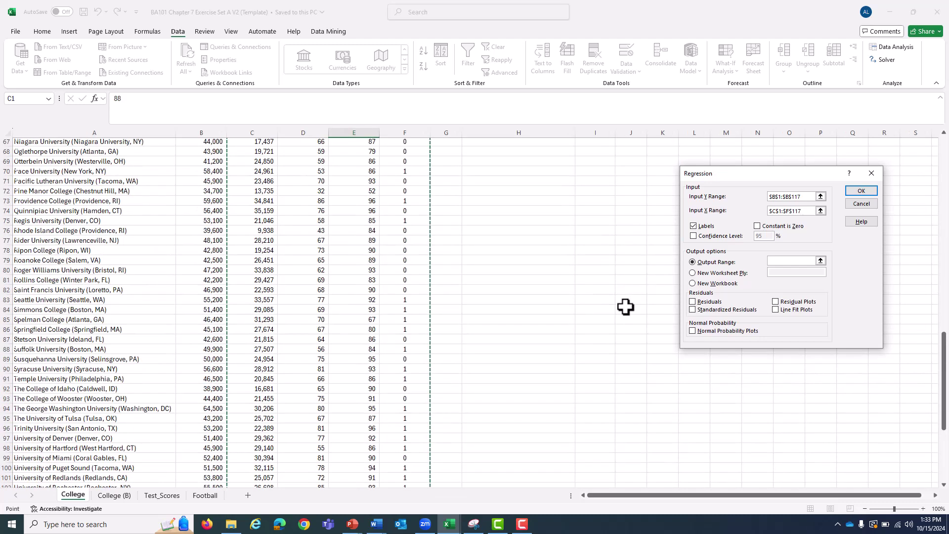
{"action": "scroll", "coordinate": [626, 307], "scroll_direction": "up", "scroll_amount": 20}
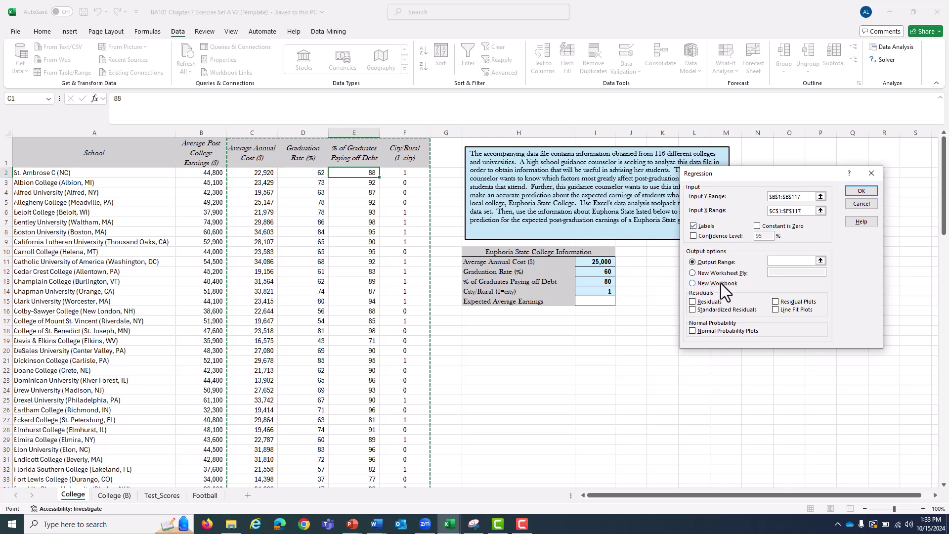
{"action": "left_click", "coordinate": [776, 262]}
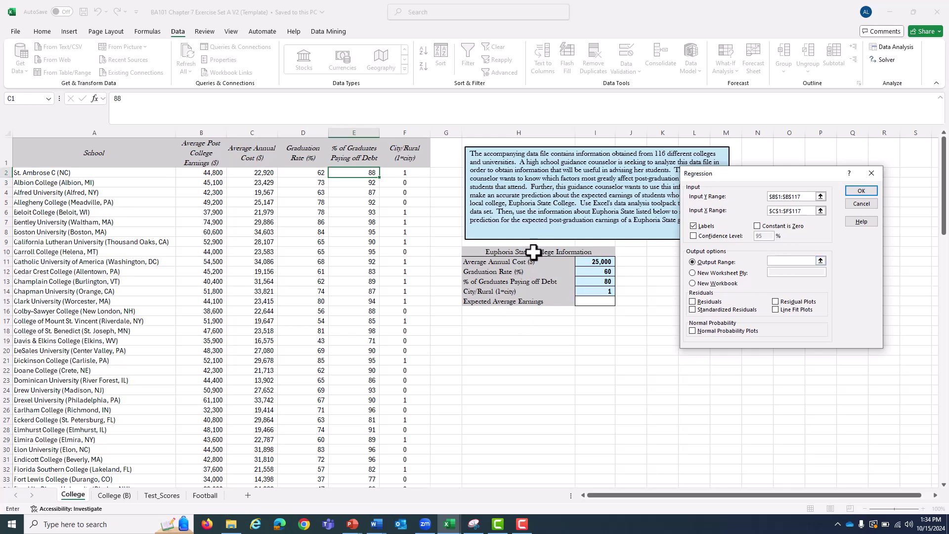
{"action": "left_click", "coordinate": [526, 325]}
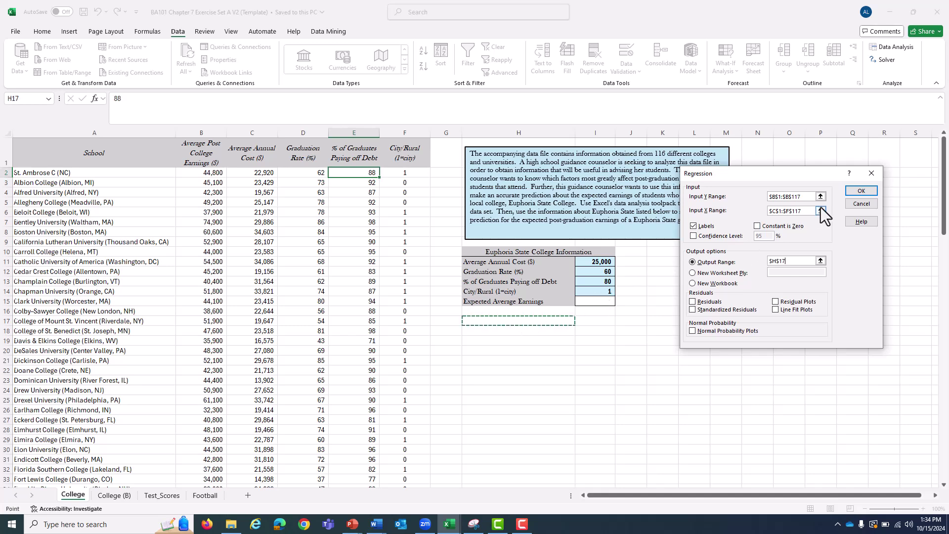
Step: Run the regression so the summary output appears starting at H17
{"action": "left_click", "coordinate": [864, 191]}
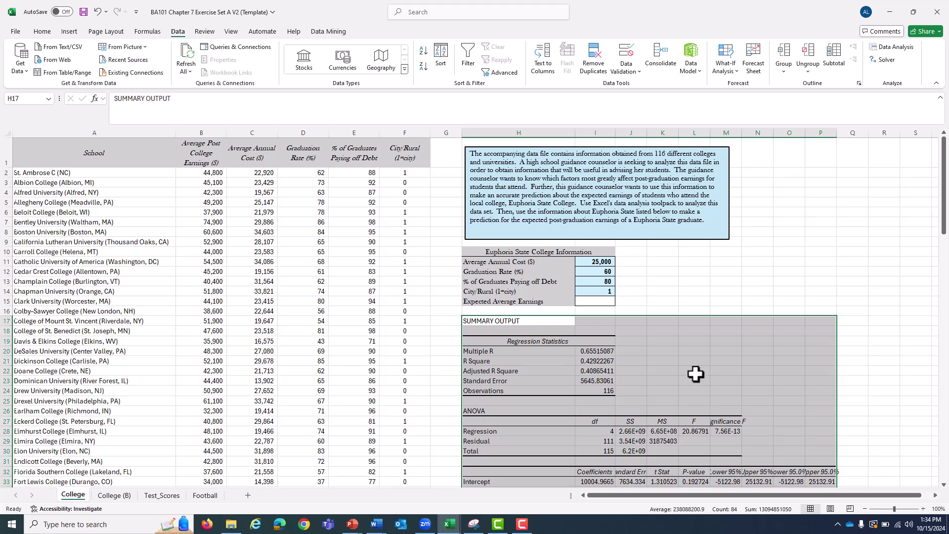
{"action": "scroll", "coordinate": [695, 374], "scroll_direction": "down", "scroll_amount": 2}
{"action": "scroll", "coordinate": [696, 374], "scroll_direction": "down", "scroll_amount": 2}
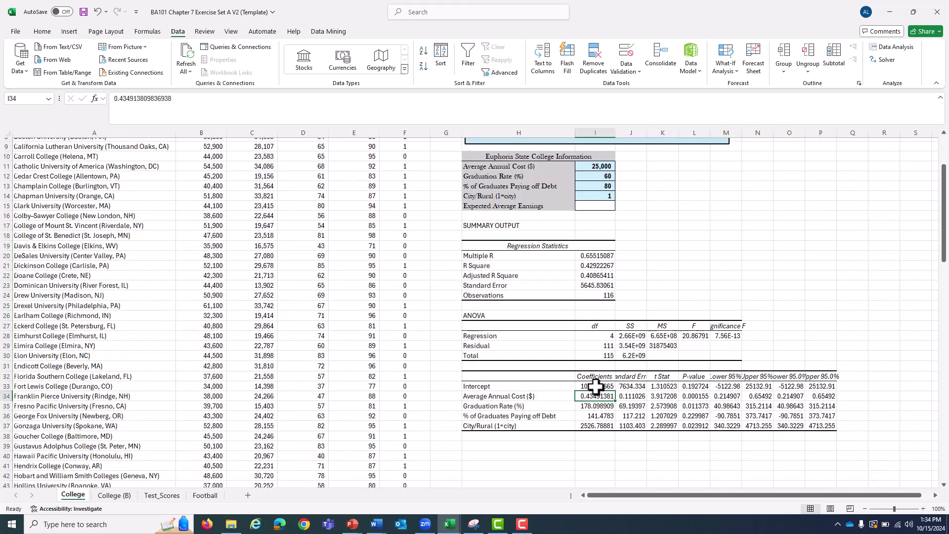
Step: Apply Accounting dollar format to the coefficients in I33:I37
{"action": "left_click_drag", "start_coordinate": [599, 386], "coordinate": [601, 426]}
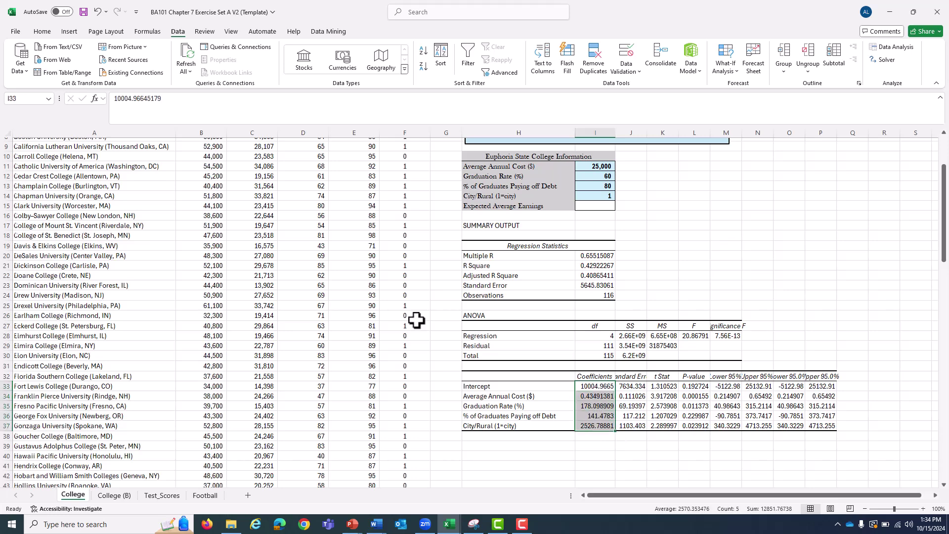
{"action": "left_click", "coordinate": [43, 32]}
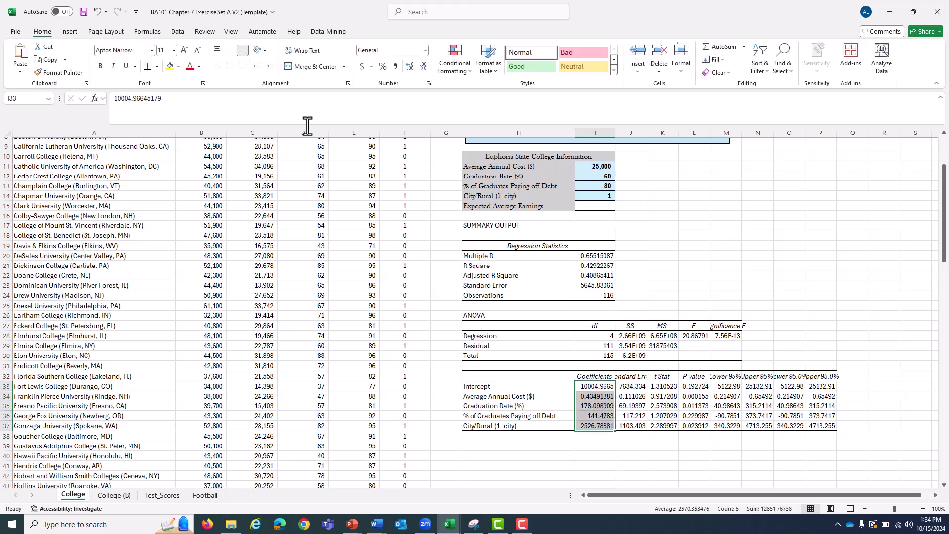
{"action": "left_click", "coordinate": [360, 70]}
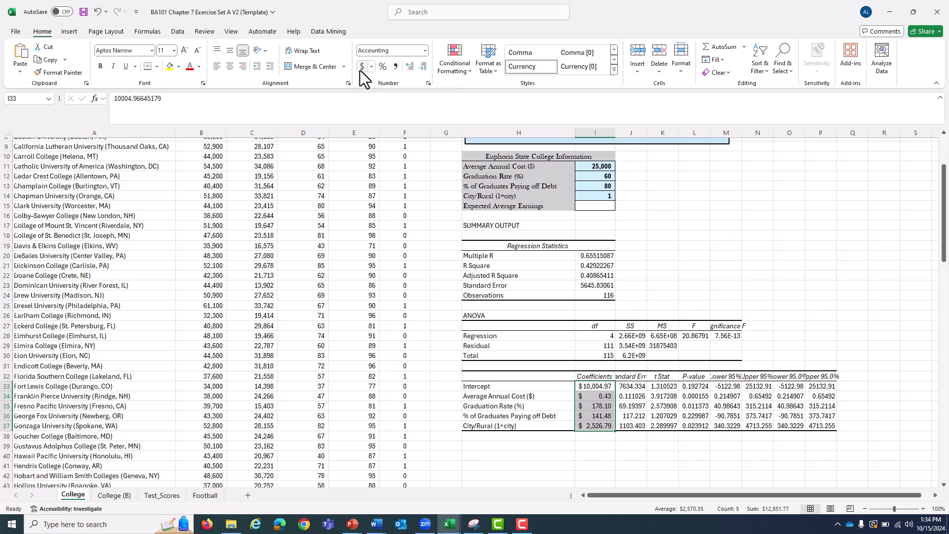
{"action": "left_click", "coordinate": [796, 307]}
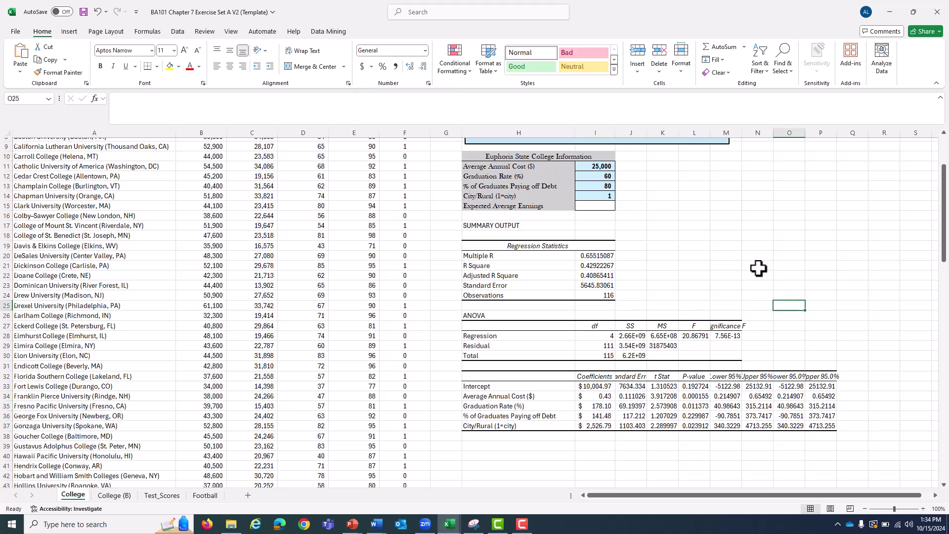
{"action": "scroll", "coordinate": [760, 267], "scroll_direction": "up", "scroll_amount": 1}
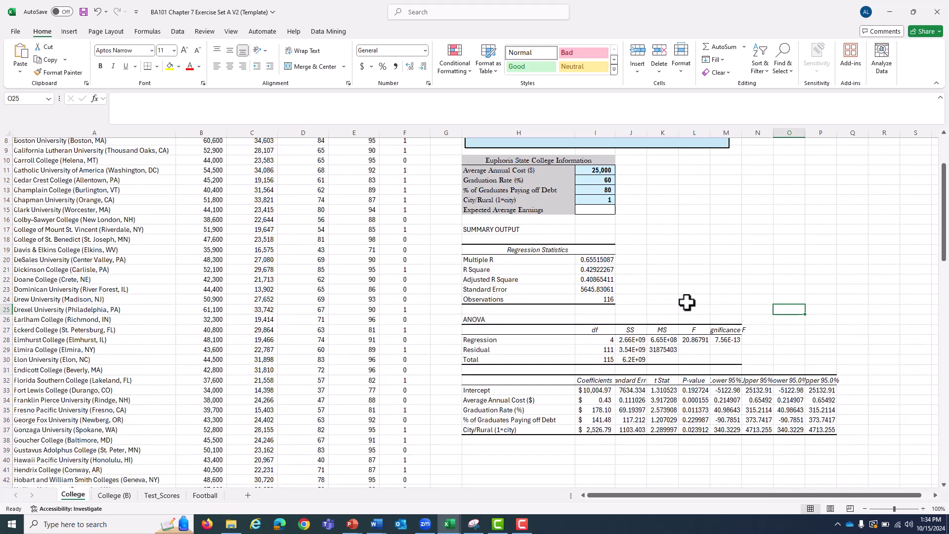
{"action": "scroll", "coordinate": [687, 302], "scroll_direction": "up", "scroll_amount": 1}
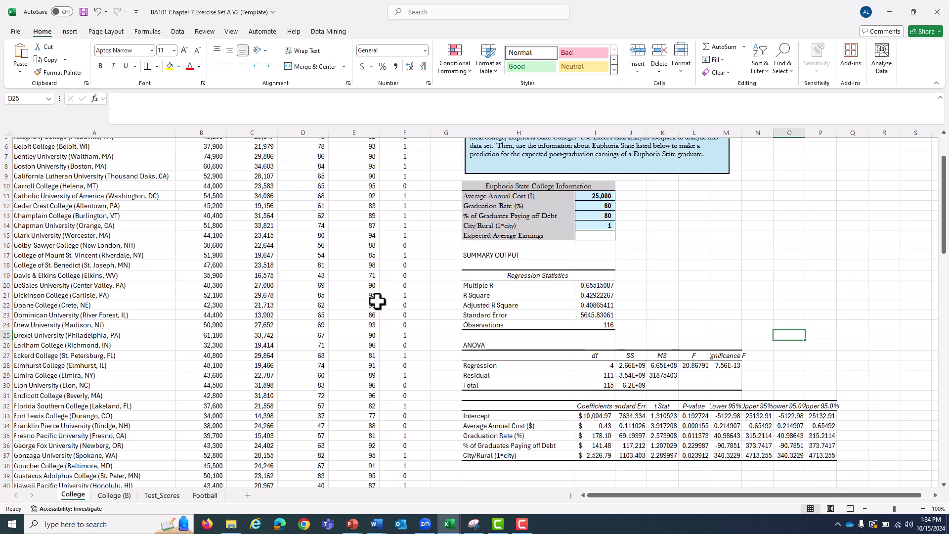
{"action": "scroll", "coordinate": [347, 231], "scroll_direction": "up", "scroll_amount": 2}
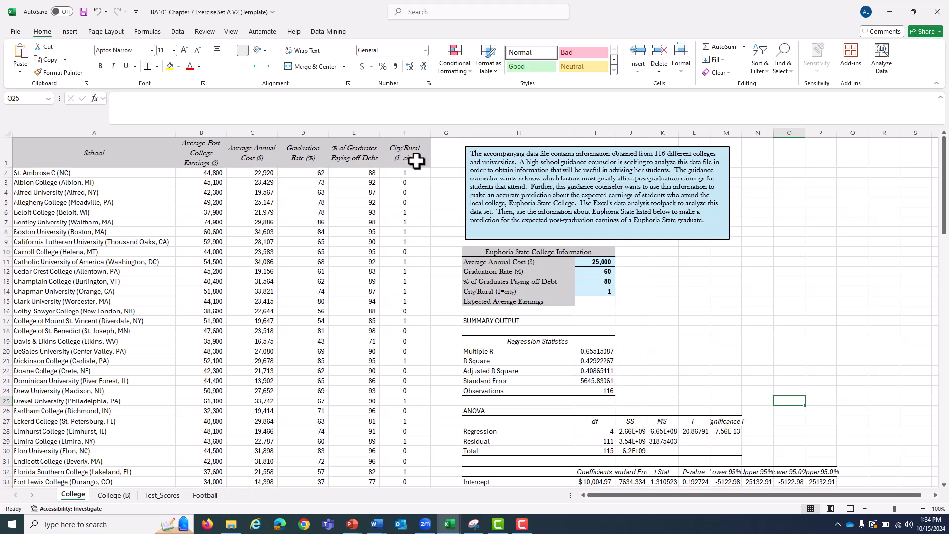
{"action": "scroll", "coordinate": [617, 378], "scroll_direction": "down", "scroll_amount": 1}
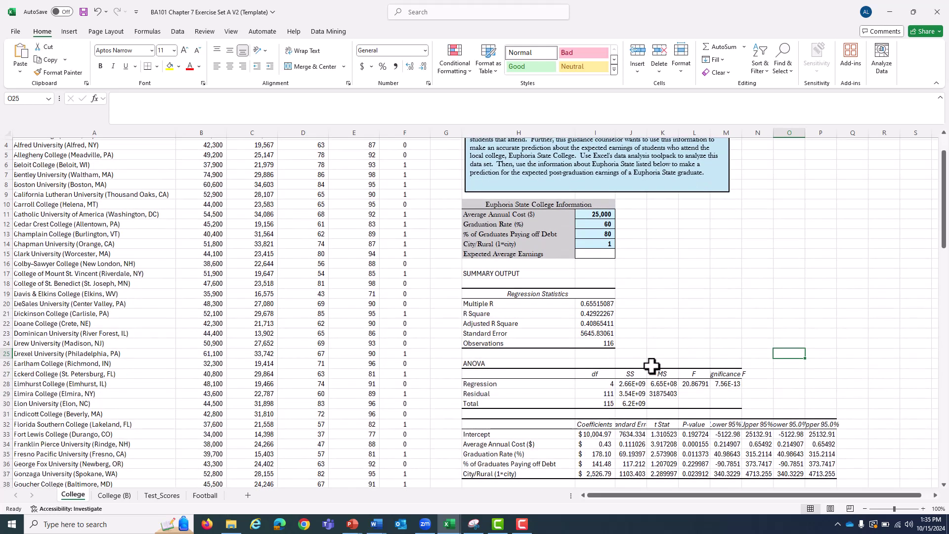
{"action": "scroll", "coordinate": [682, 311], "scroll_direction": "up", "scroll_amount": 1}
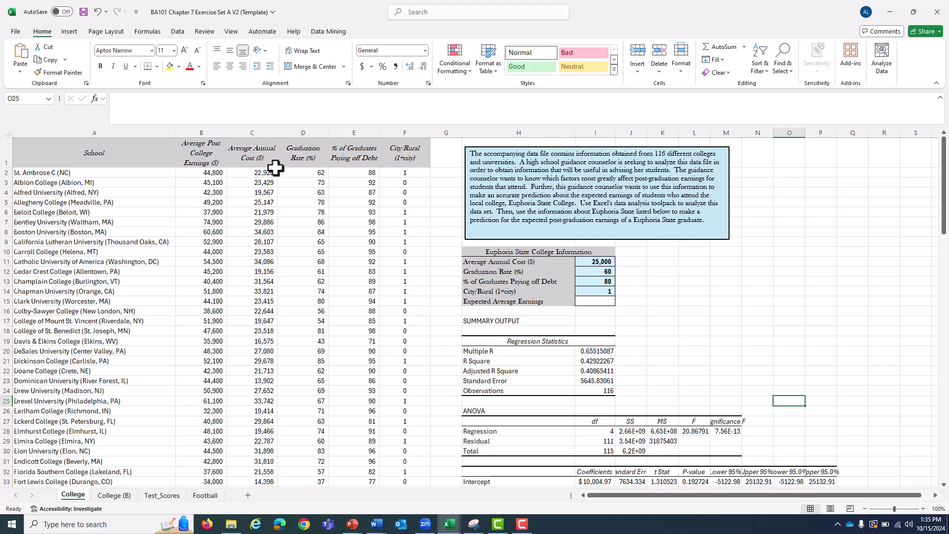
{"action": "scroll", "coordinate": [741, 426], "scroll_direction": "down", "scroll_amount": 1}
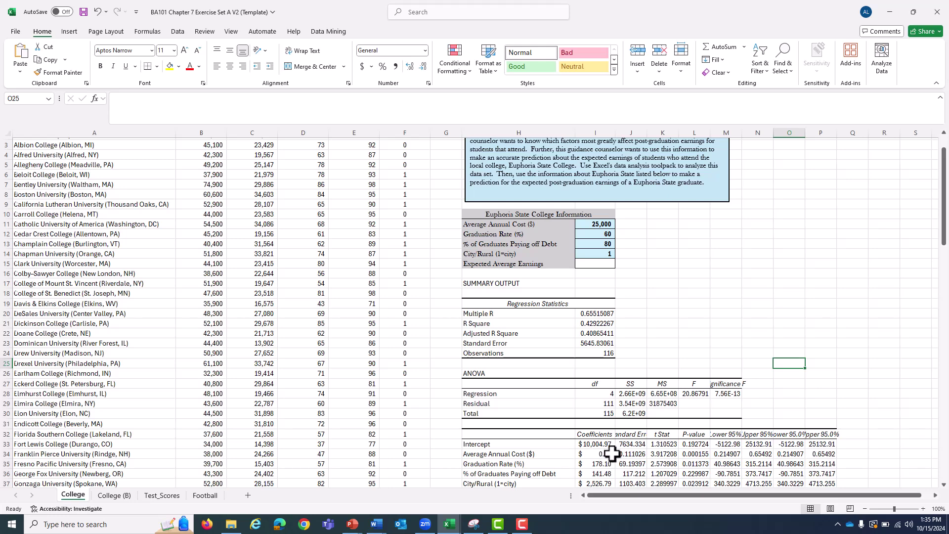
{"action": "scroll", "coordinate": [705, 311], "scroll_direction": "up", "scroll_amount": 1}
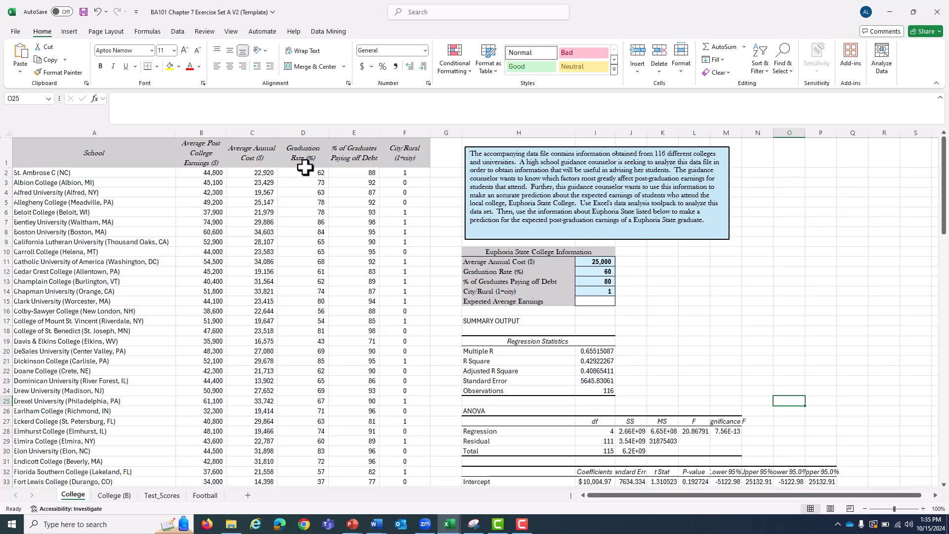
{"action": "scroll", "coordinate": [674, 322], "scroll_direction": "down", "scroll_amount": 2}
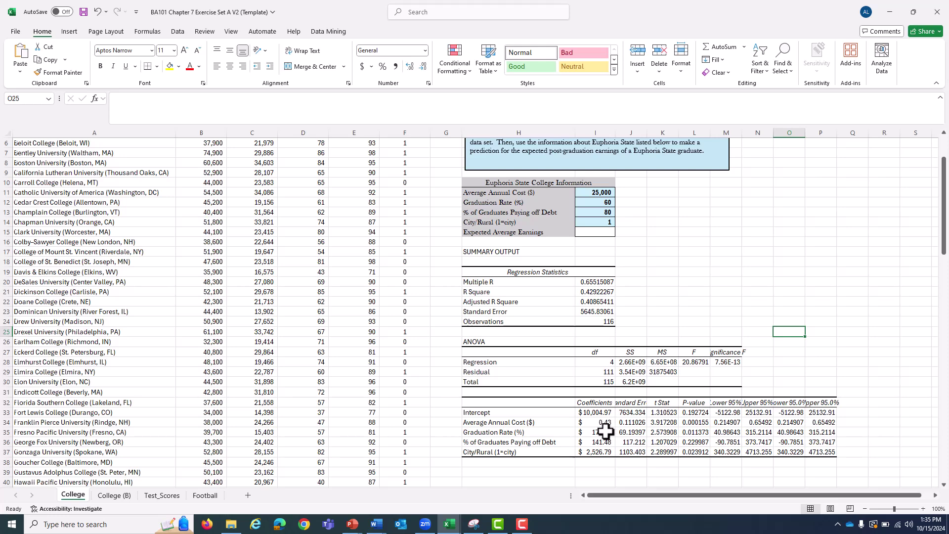
{"action": "scroll", "coordinate": [680, 309], "scroll_direction": "up", "scroll_amount": 2}
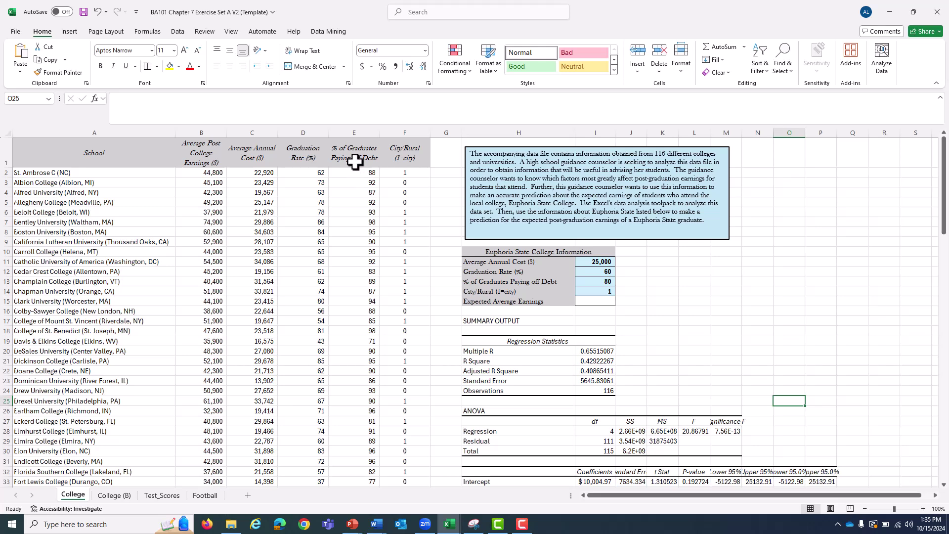
{"action": "scroll", "coordinate": [715, 354], "scroll_direction": "down", "scroll_amount": 1}
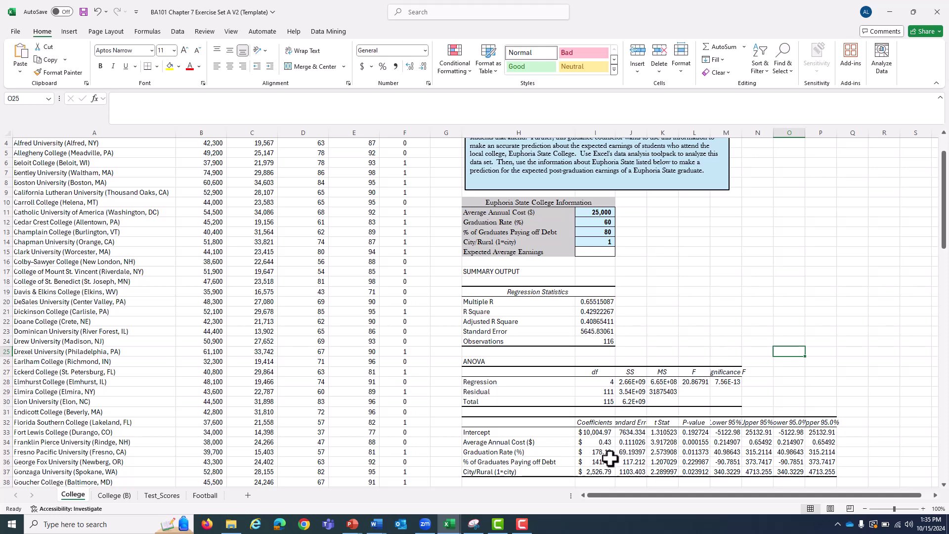
{"action": "scroll", "coordinate": [677, 322], "scroll_direction": "up", "scroll_amount": 1}
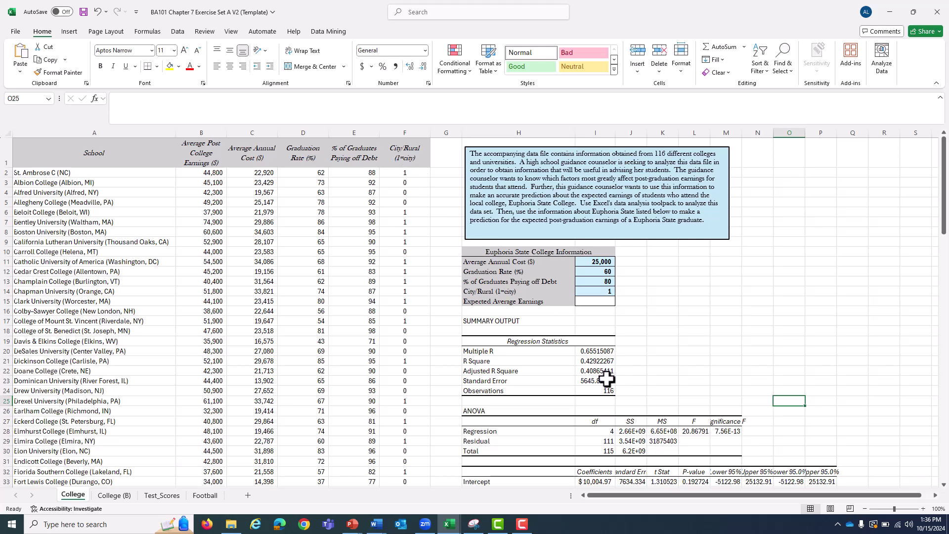
{"action": "scroll", "coordinate": [607, 379], "scroll_direction": "down", "scroll_amount": 3}
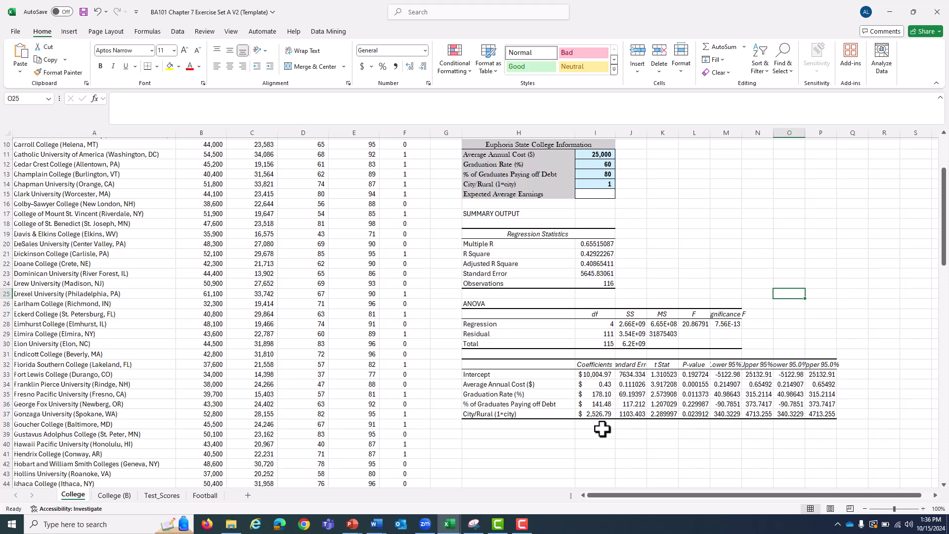
{"action": "scroll", "coordinate": [600, 425], "scroll_direction": "up", "scroll_amount": 1}
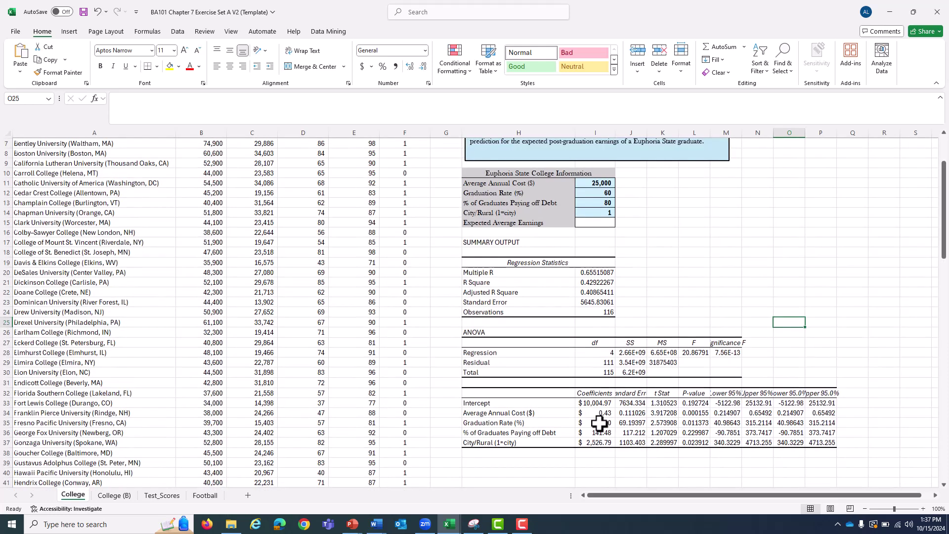
{"action": "scroll", "coordinate": [600, 423], "scroll_direction": "up", "scroll_amount": 1}
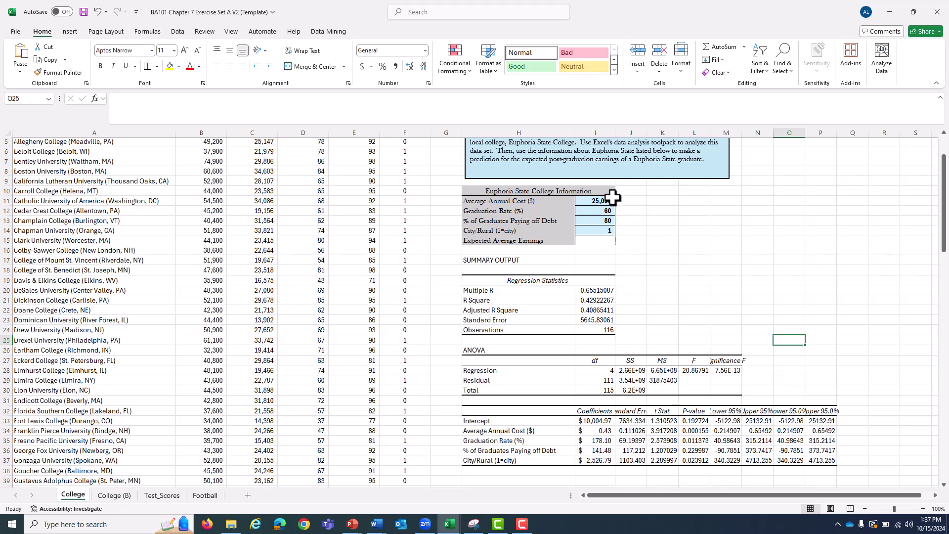
Step: In I15, start the formula with the intercept I33 plus the annual cost term I34*I11
{"action": "left_click", "coordinate": [607, 240]}
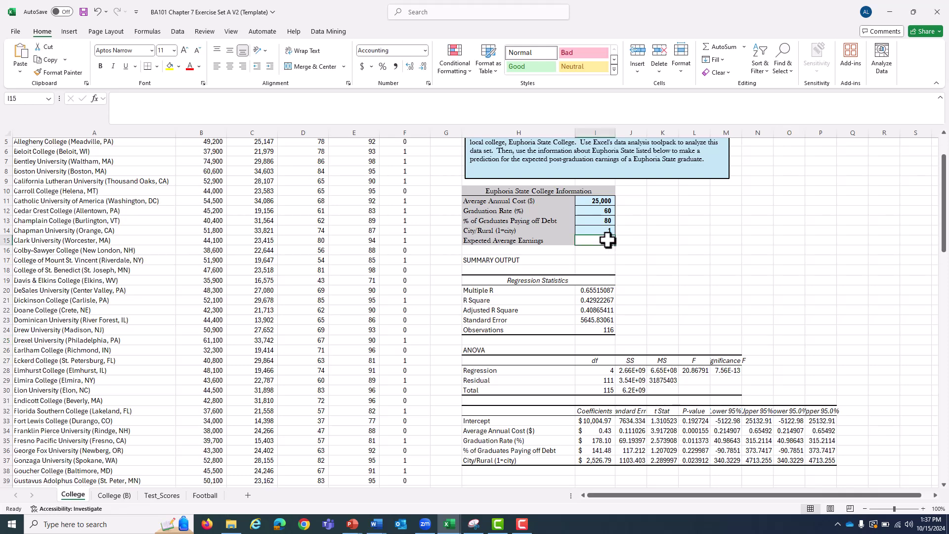
{"action": "type", "text": "="}
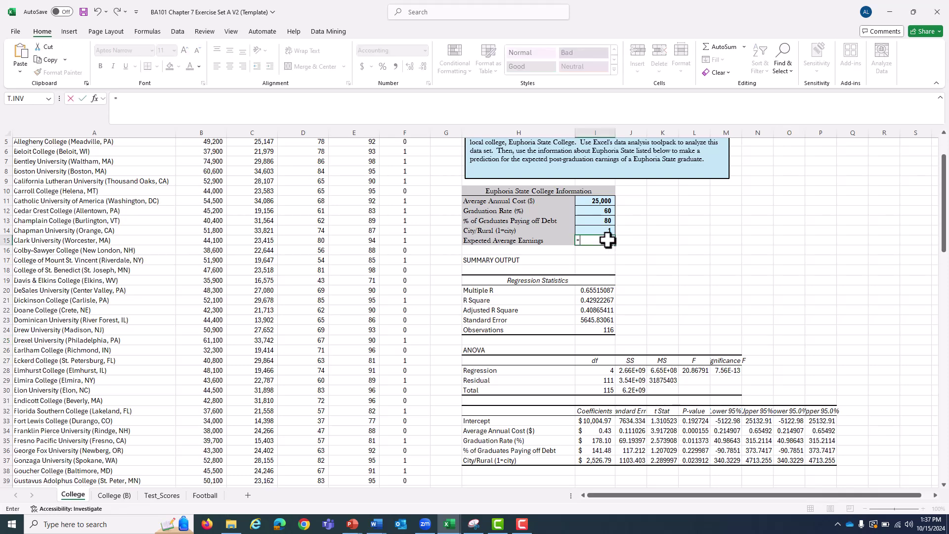
{"action": "left_click", "coordinate": [600, 424]}
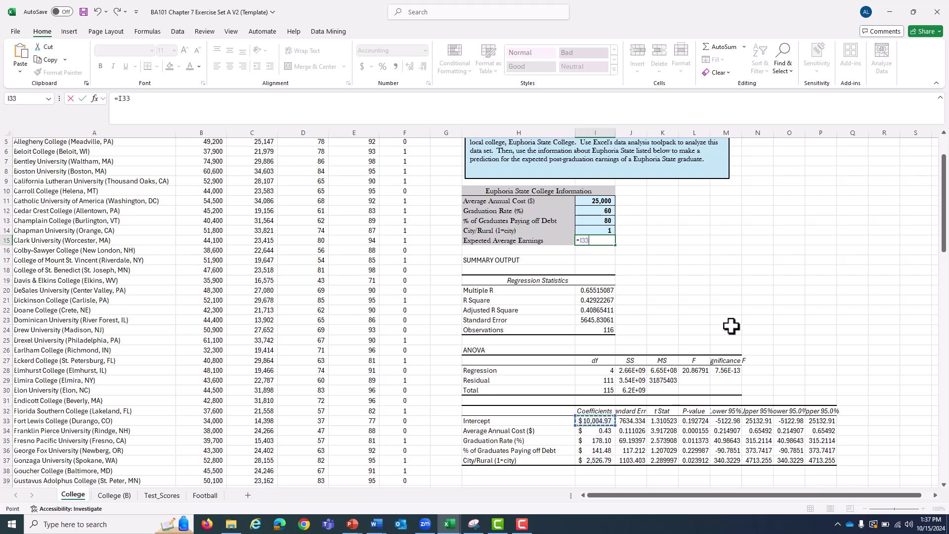
{"action": "type", "text": "+("}
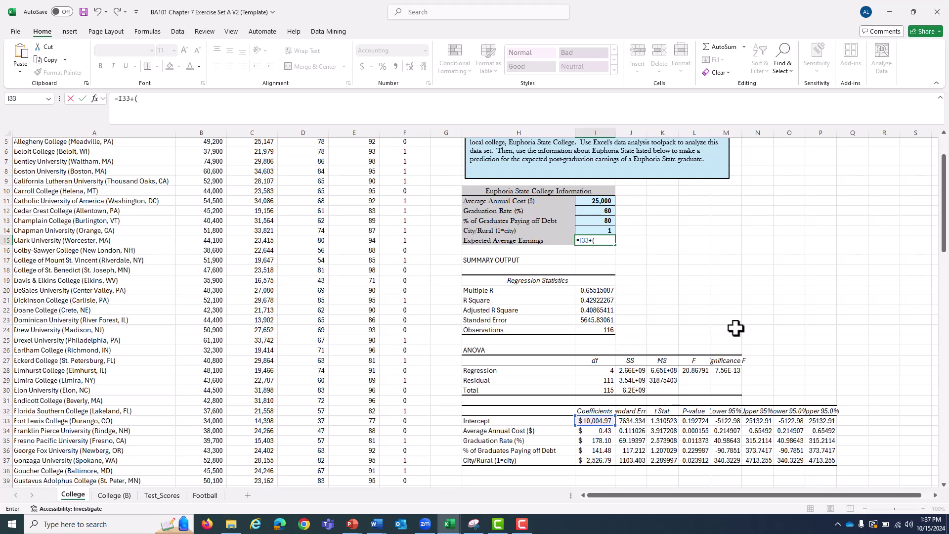
{"action": "left_click", "coordinate": [605, 429]}
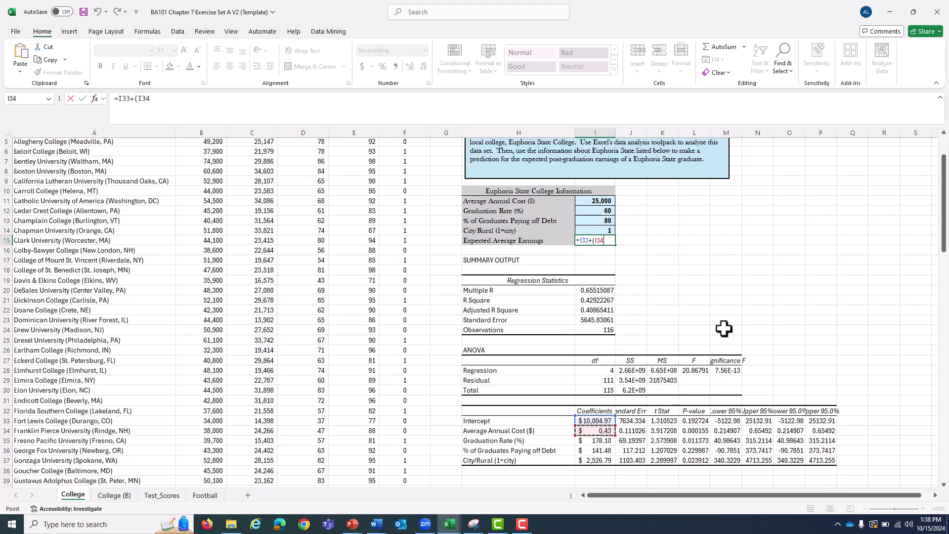
{"action": "type", "text": "*"}
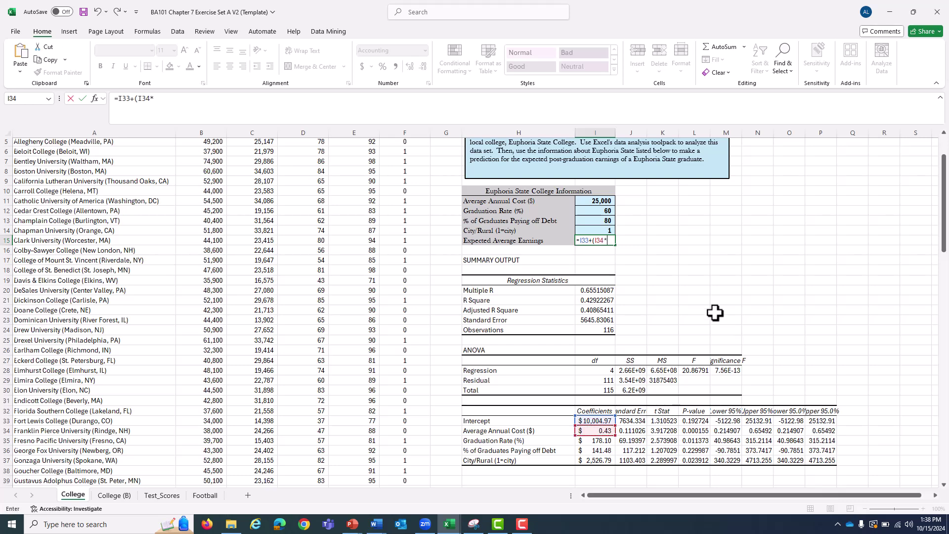
{"action": "left_click", "coordinate": [600, 202]}
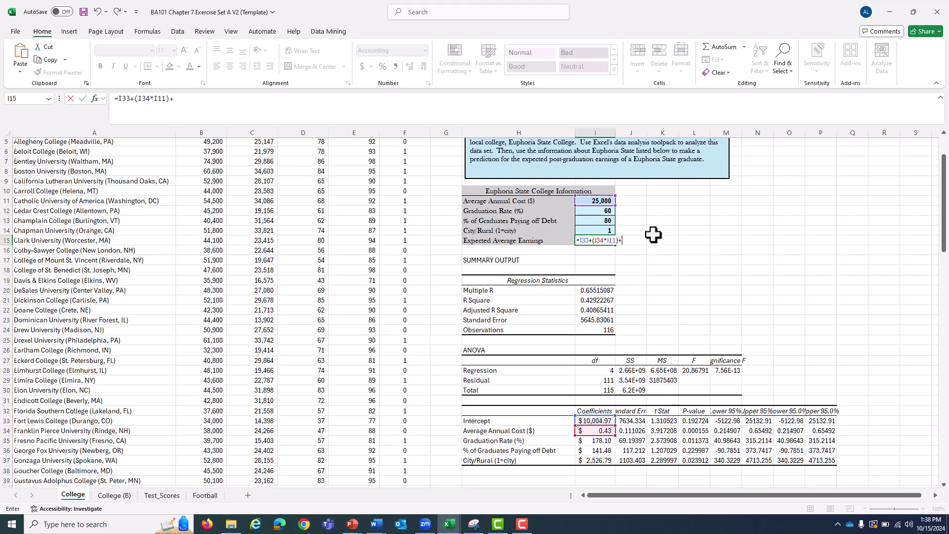
Step: Begin the graduation rate term with coefficient I35 and remove the mistaken N15 reference
{"action": "left_click", "coordinate": [608, 442]}
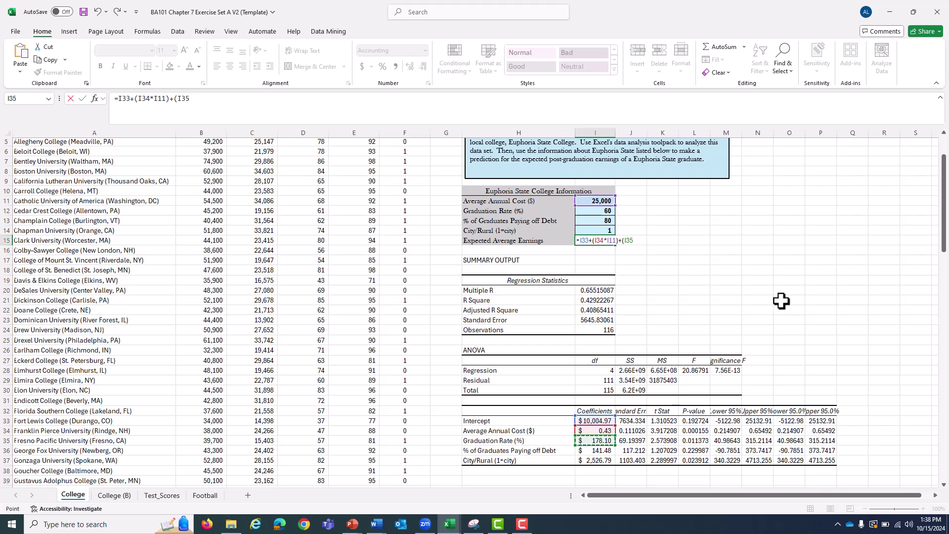
{"action": "type", "text": "*"}
{"action": "left_click", "coordinate": [609, 210]}
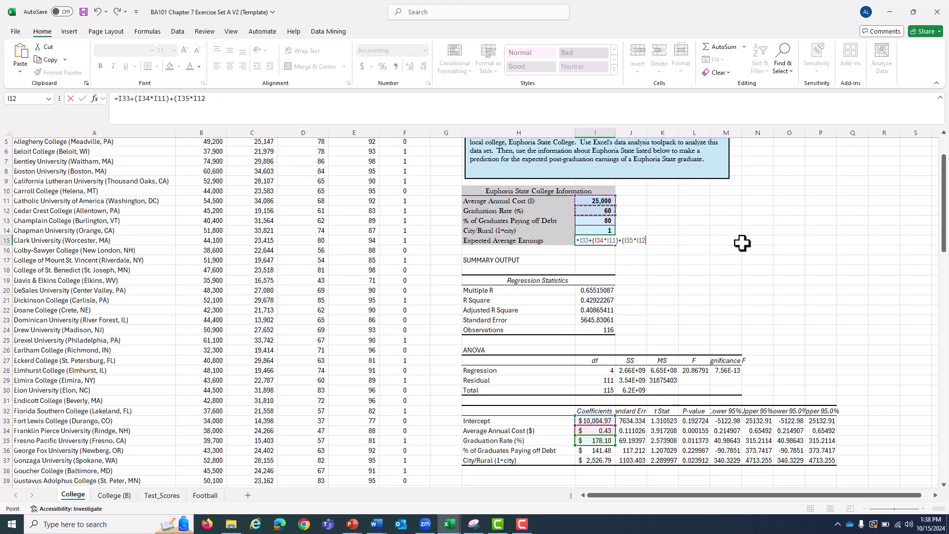
{"action": "left_click", "coordinate": [742, 242]}
{"action": "type", "text": ")"}
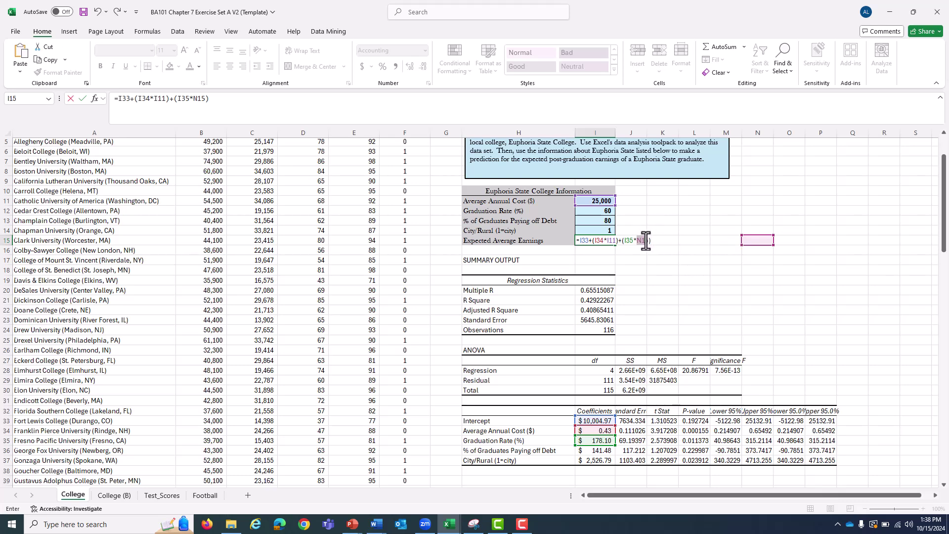
{"action": "left_click_drag", "start_coordinate": [637, 241], "coordinate": [646, 240]}
{"action": "key", "text": "BackSpace"}
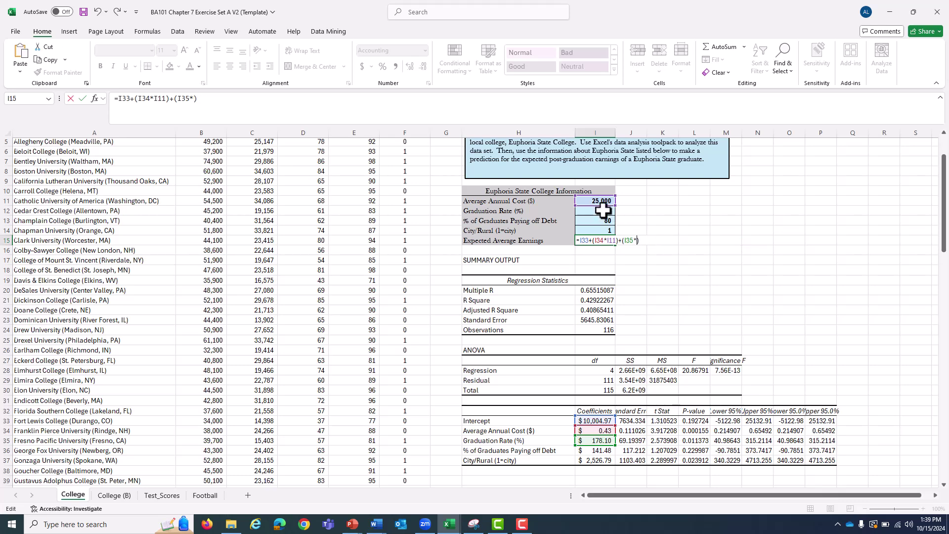
Step: Complete the graduation rate term with I12 and add the debt-payoff term I36*I13
{"action": "left_click", "coordinate": [603, 210]}
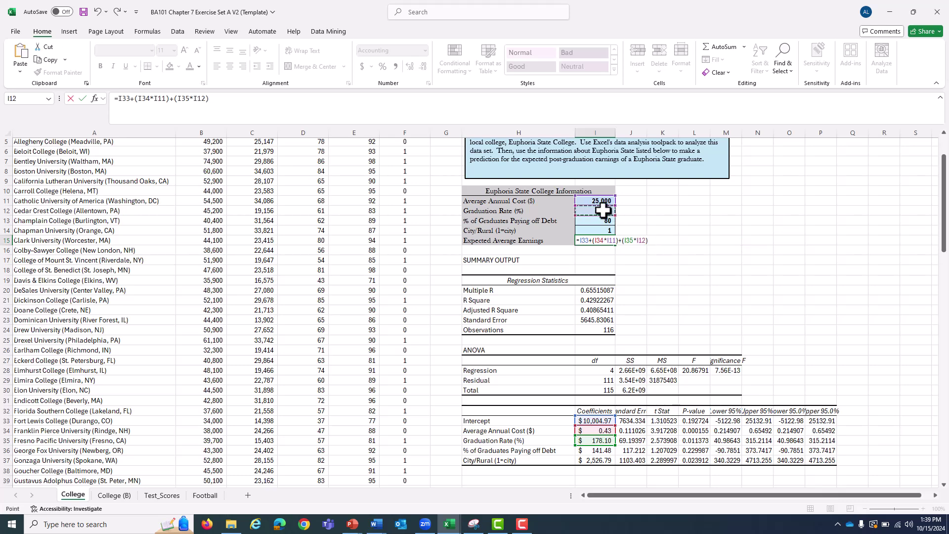
{"action": "left_click", "coordinate": [221, 99]}
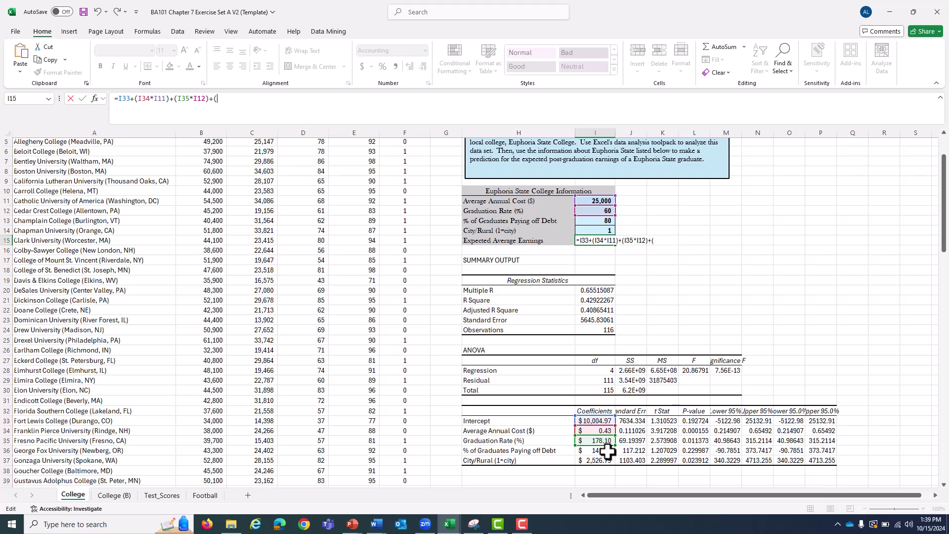
{"action": "left_click", "coordinate": [607, 451]}
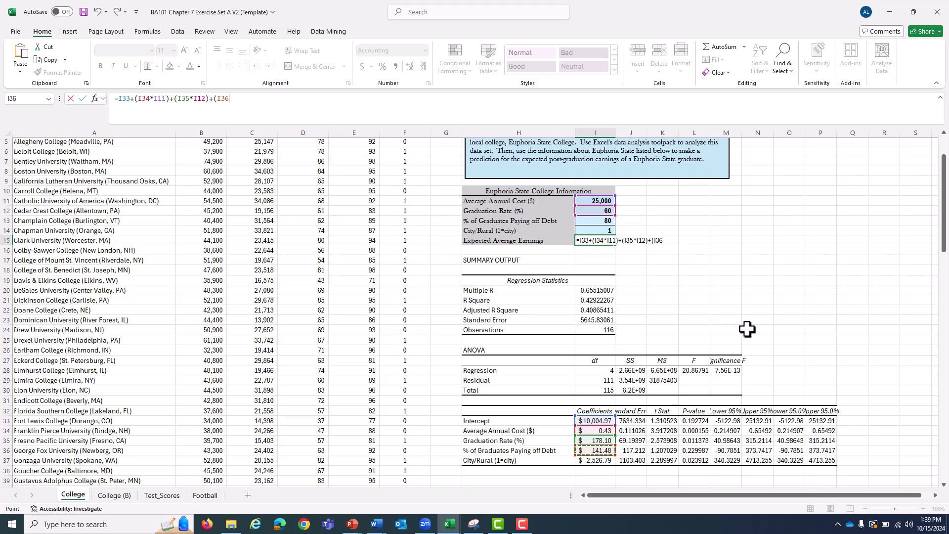
{"action": "type", "text": "*"}
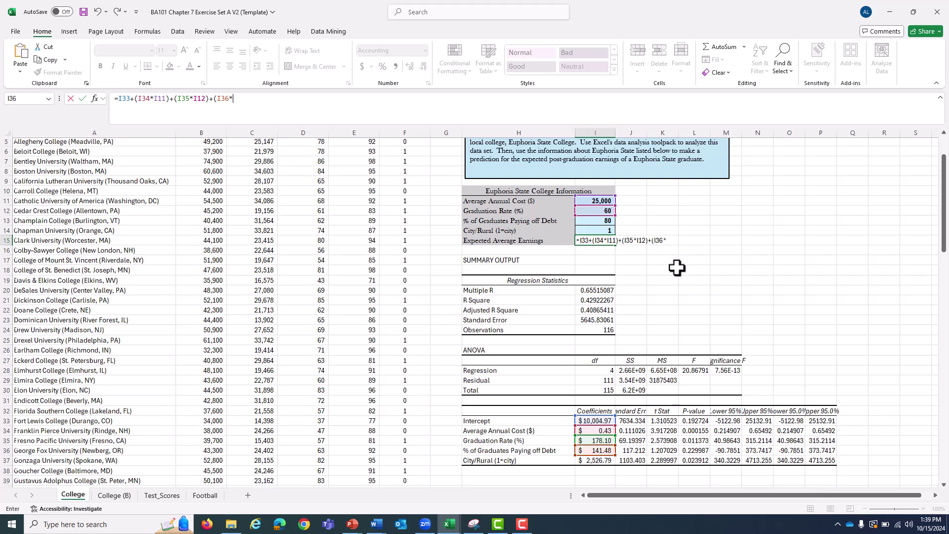
{"action": "left_click", "coordinate": [607, 222]}
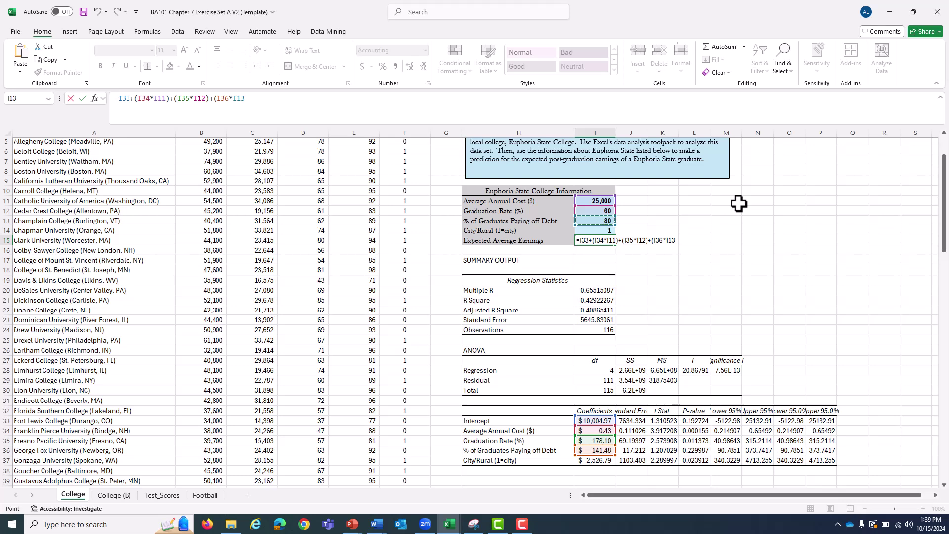
{"action": "type", "text": ")+("}
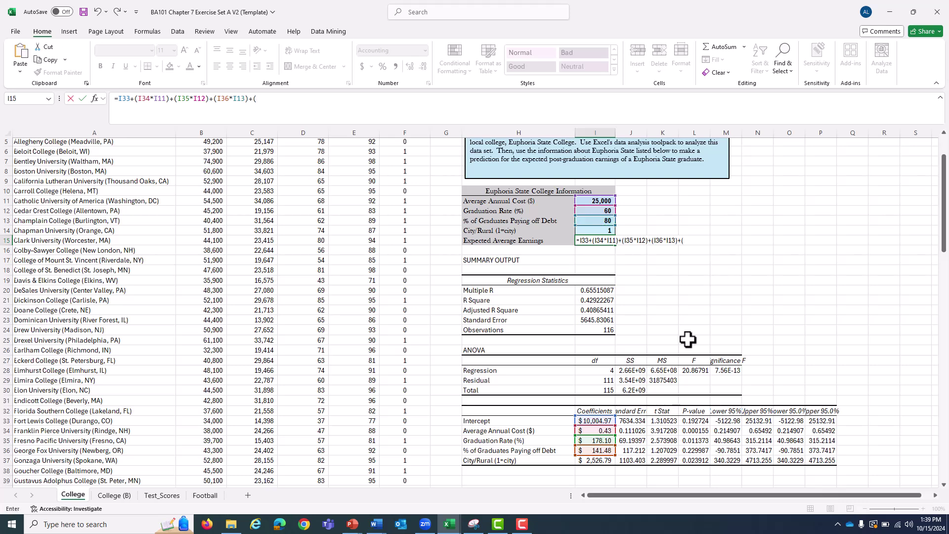
Step: Add the City/Rural term I37*I14, replacing the mis-clicked M20 reference
{"action": "left_click", "coordinate": [601, 459]}
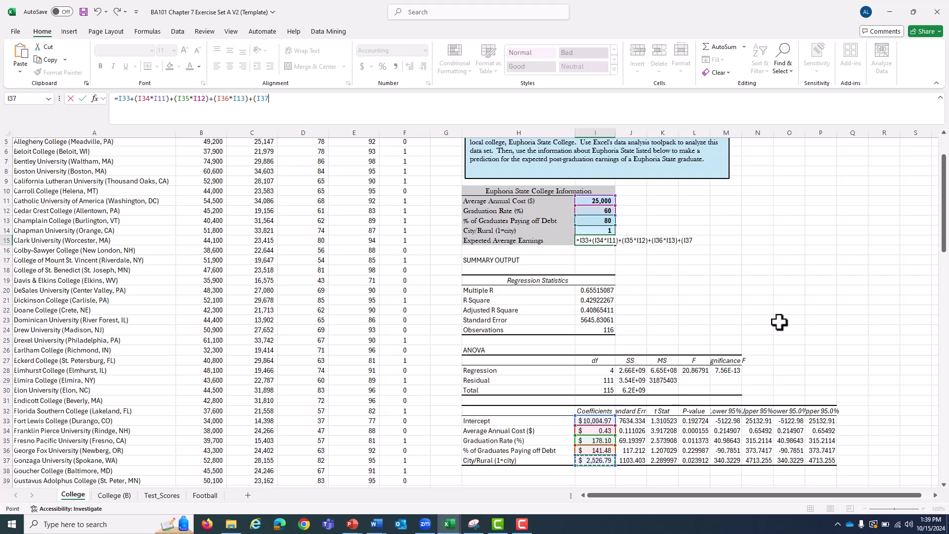
{"action": "type", "text": "*"}
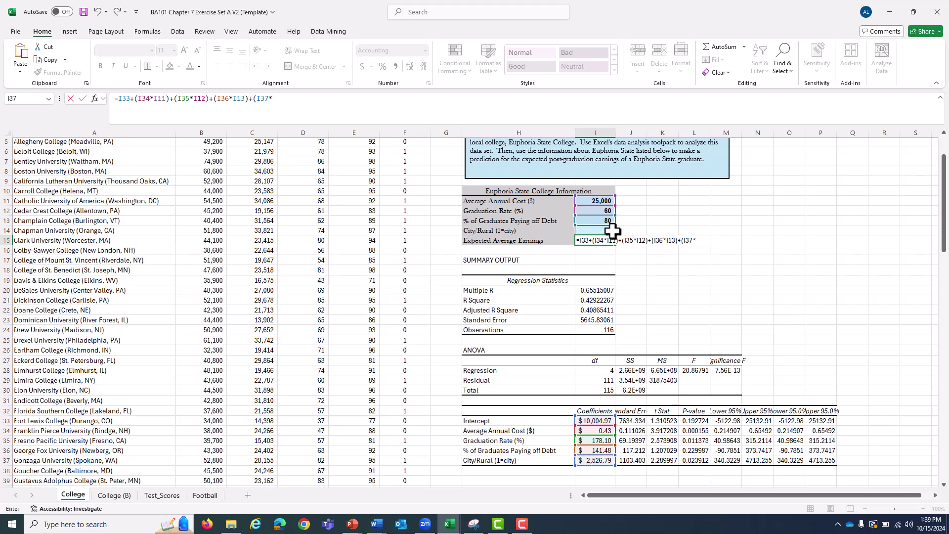
{"action": "left_click", "coordinate": [611, 229]}
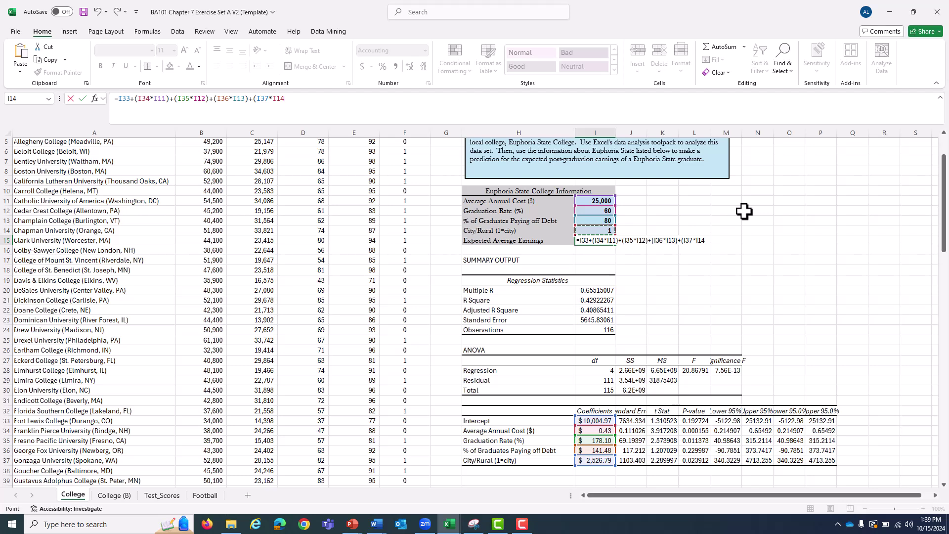
{"action": "left_click", "coordinate": [727, 291]}
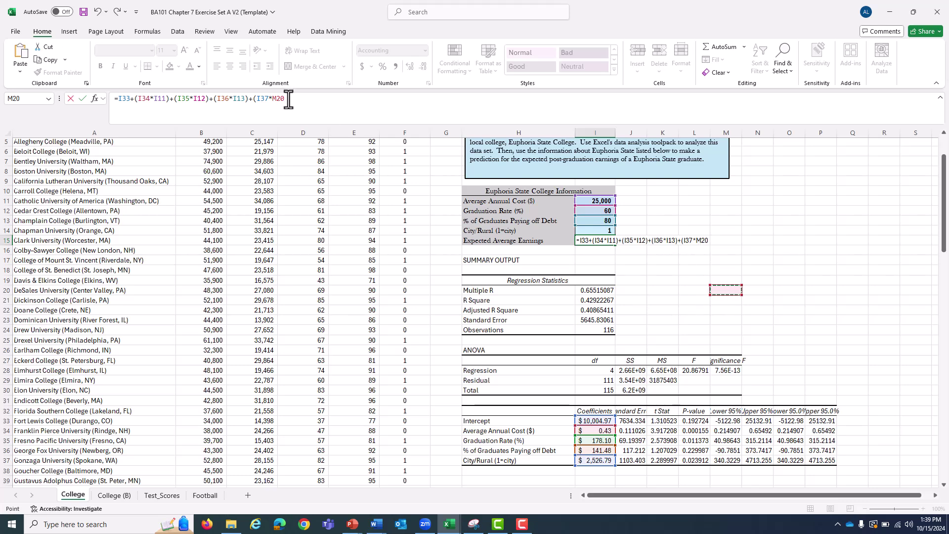
{"action": "left_click_drag", "start_coordinate": [290, 98], "coordinate": [275, 98]}
{"action": "left_click", "coordinate": [599, 230]}
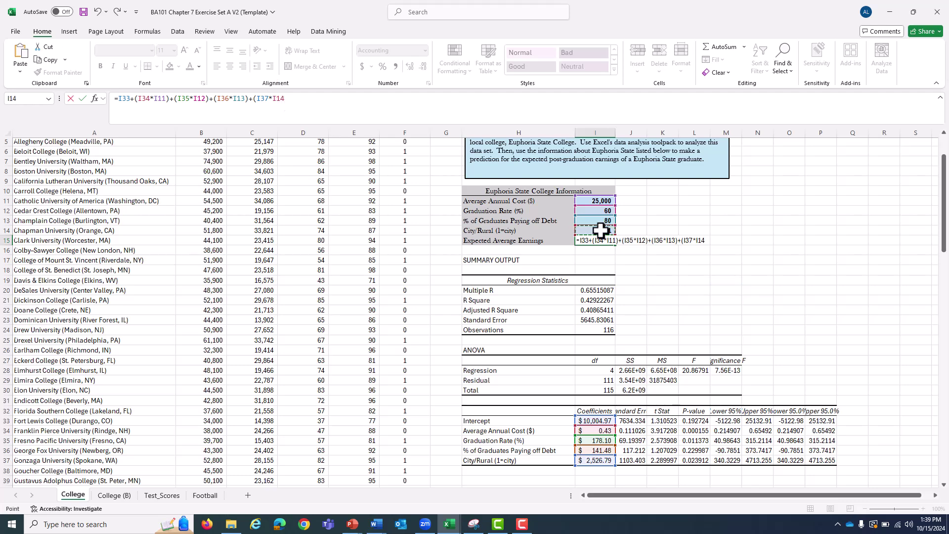
{"action": "type", "text": ")"}
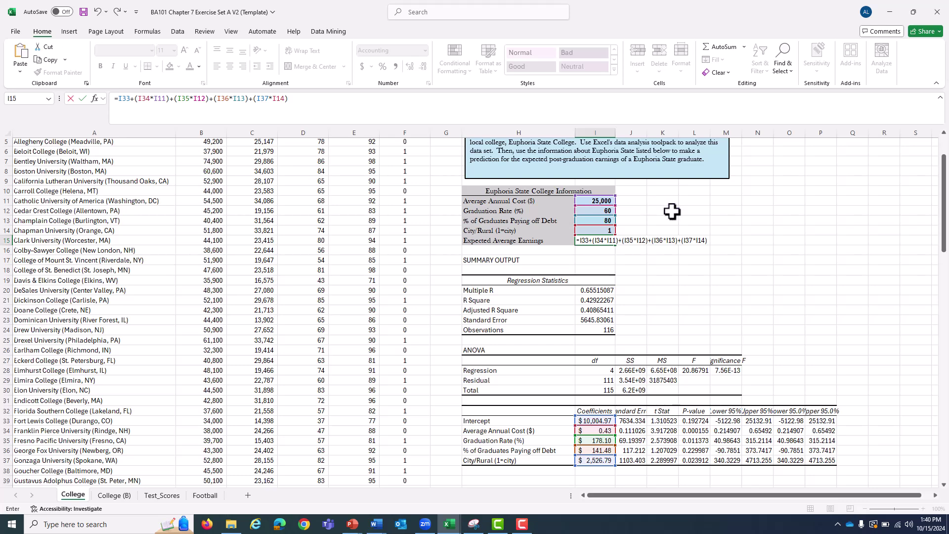
Step: Commit the I15 formula so Expected Average Earnings shows $45,408.80
{"action": "key", "text": "Return"}
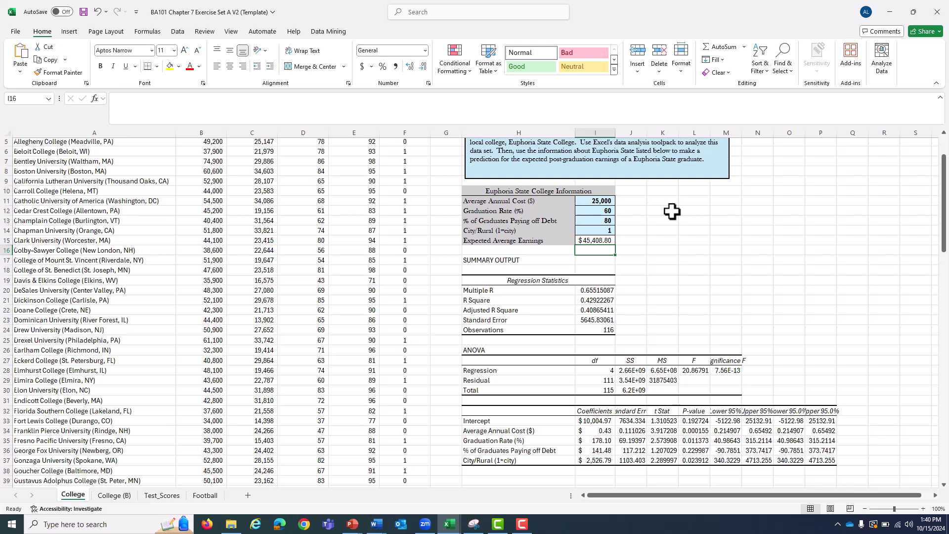
{"action": "scroll", "coordinate": [672, 211], "scroll_direction": "up", "scroll_amount": 2}
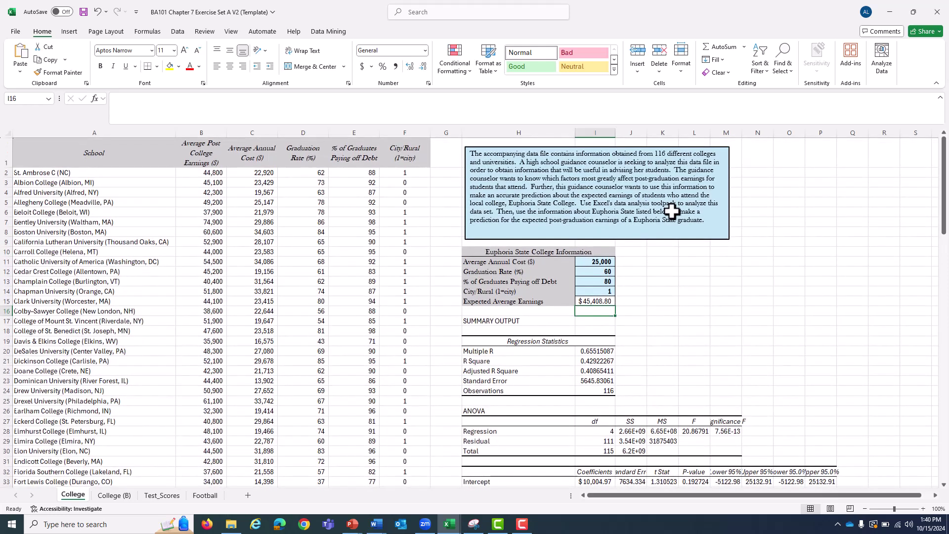